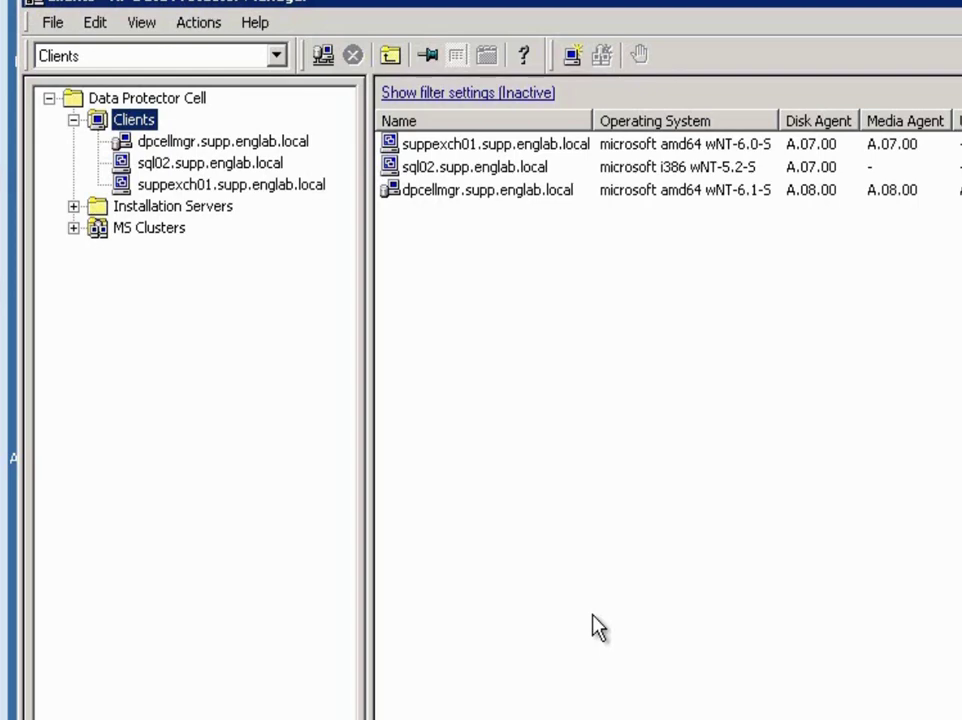
pyautogui.click(276, 58)
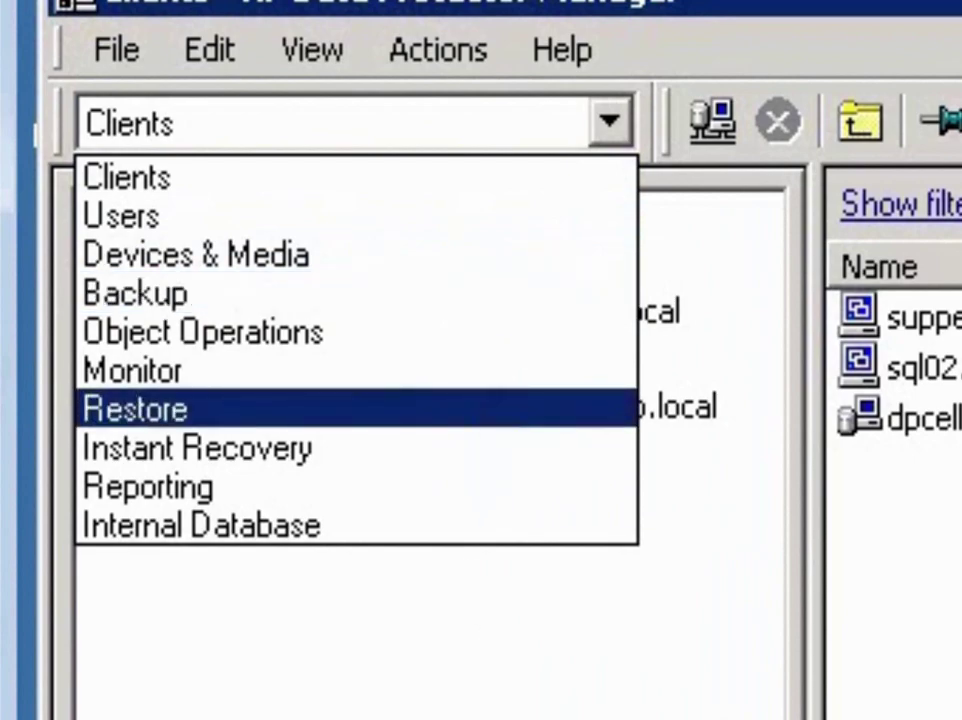
pyautogui.press('Escape')
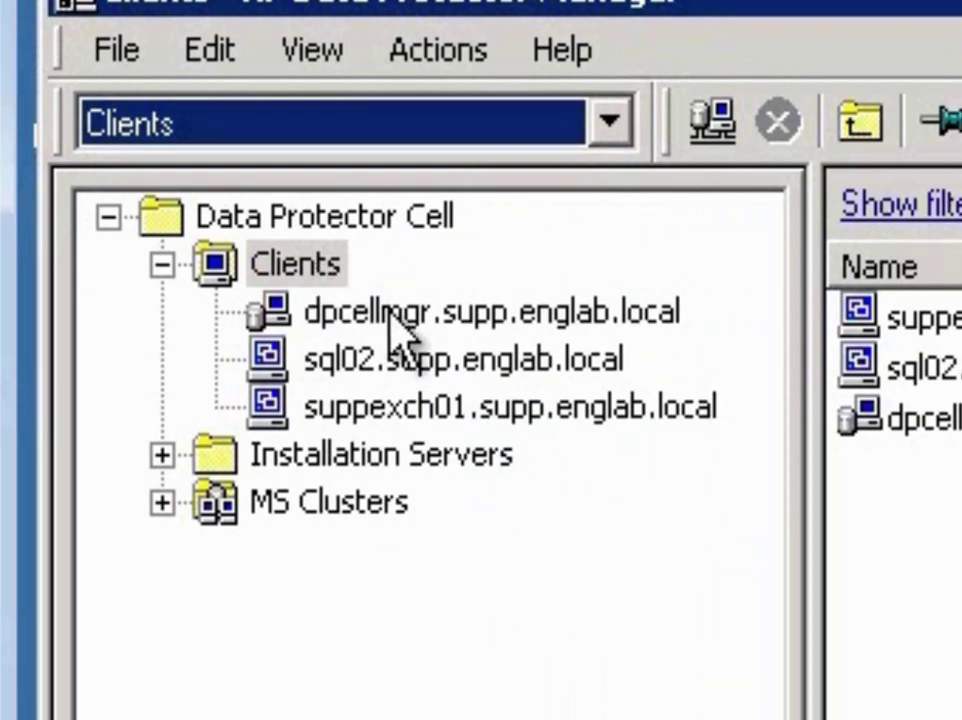
# Start adding clients to the cell and add AFILESERVER from the SUPP domain of the Microsoft Windows Network as the client system.
pyautogui.rightClick(303, 266)
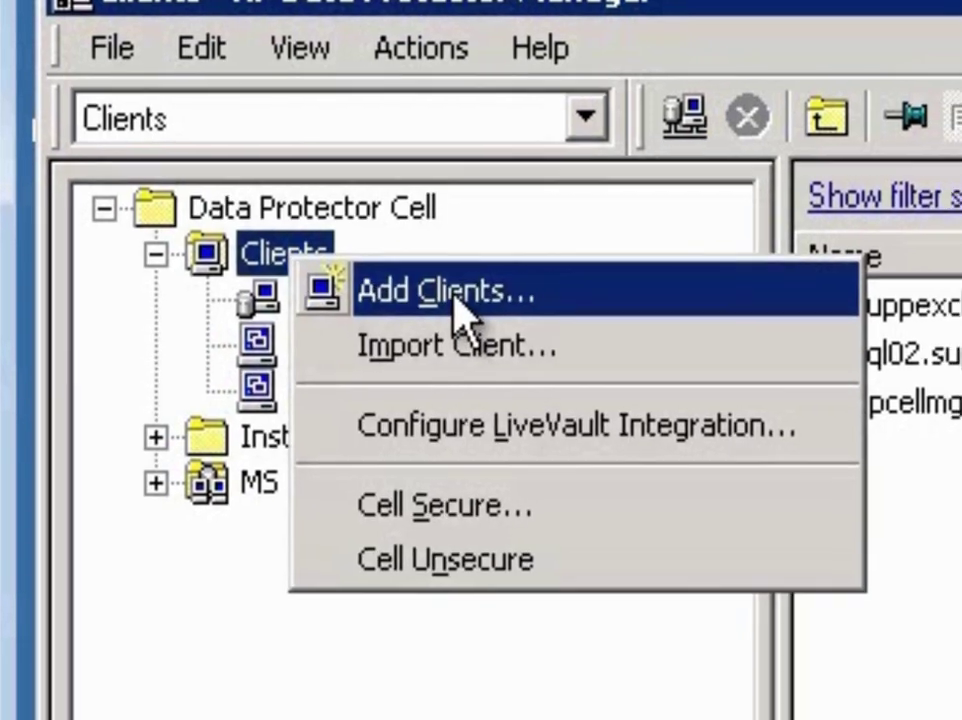
pyautogui.click(472, 315)
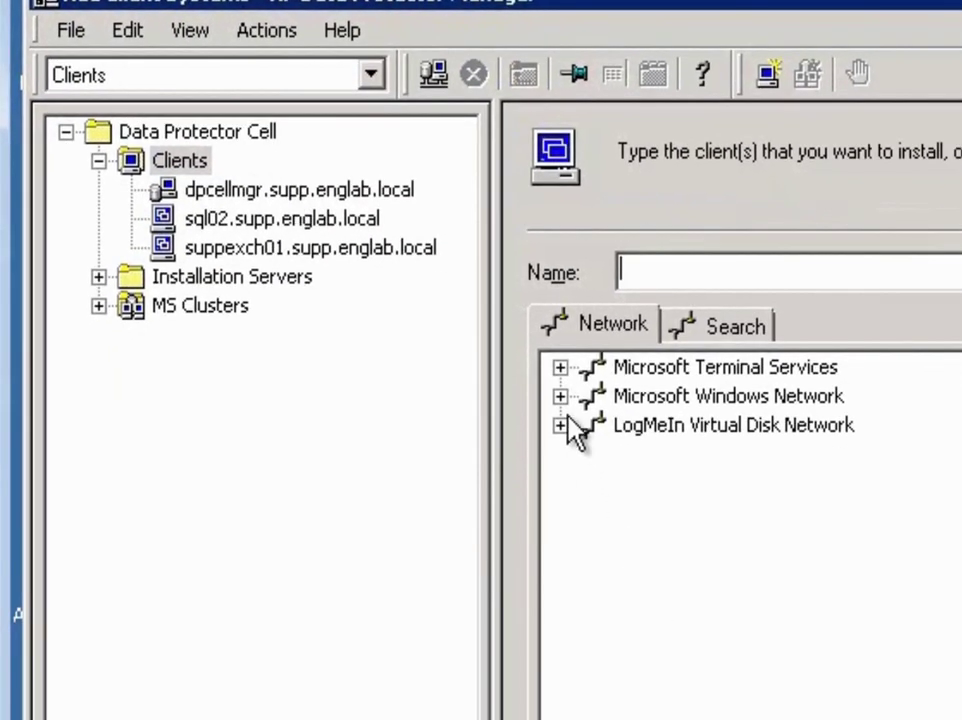
pyautogui.click(704, 498)
pyautogui.click(592, 425)
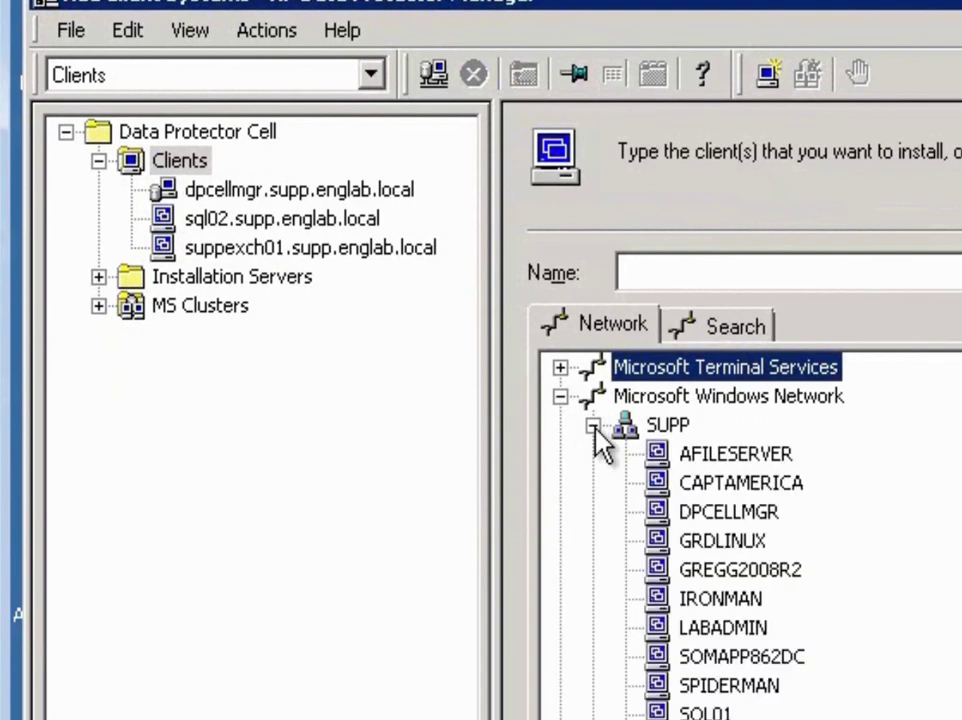
pyautogui.click(724, 458)
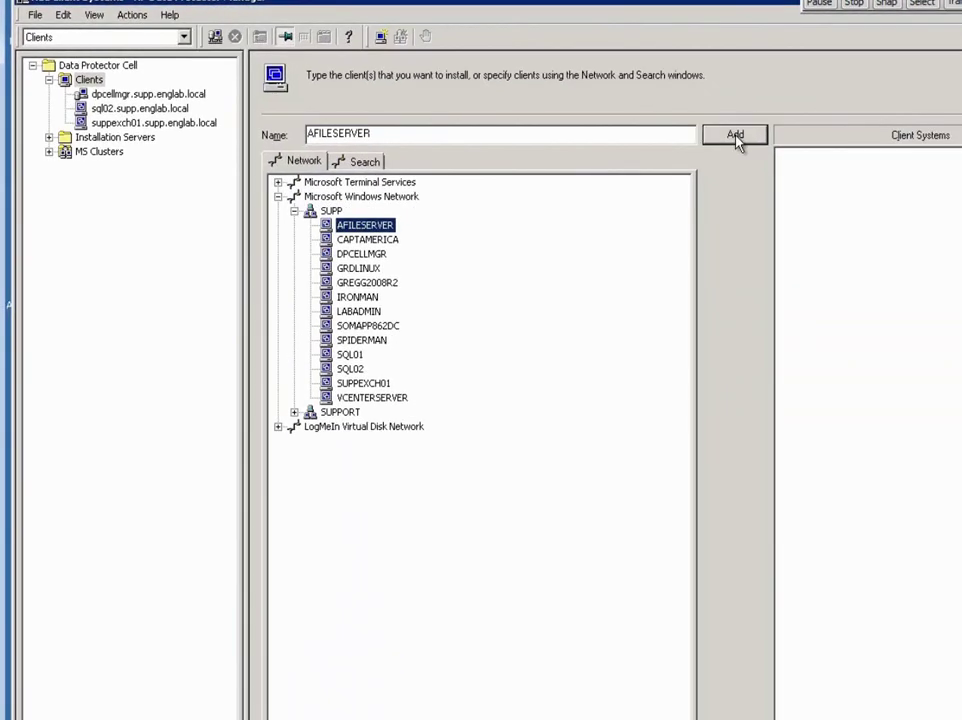
pyautogui.click(736, 140)
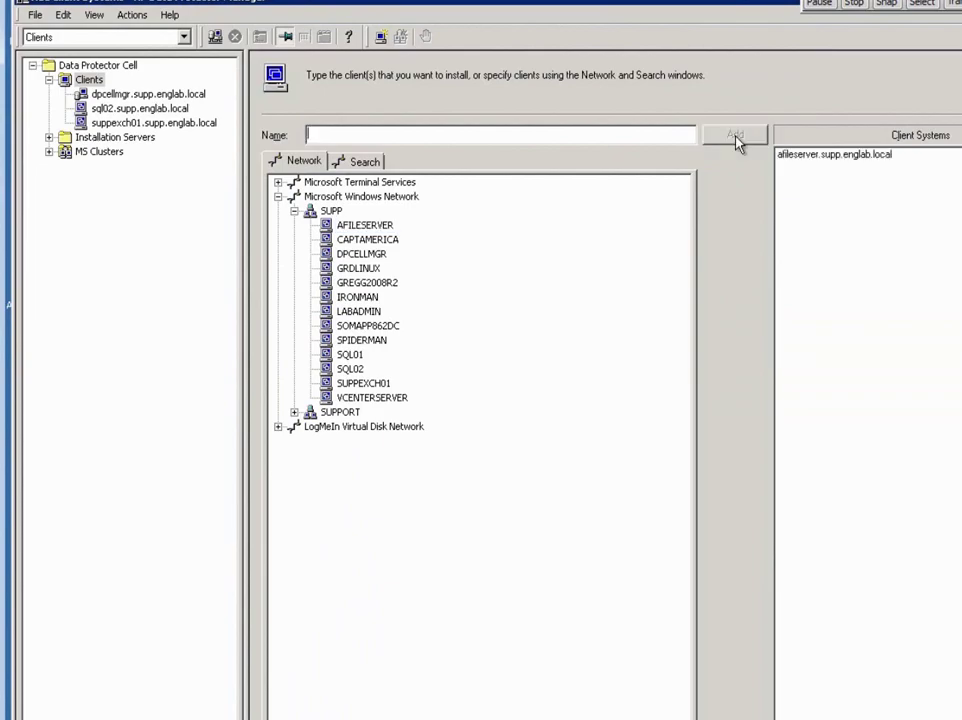
pyautogui.press('Return')
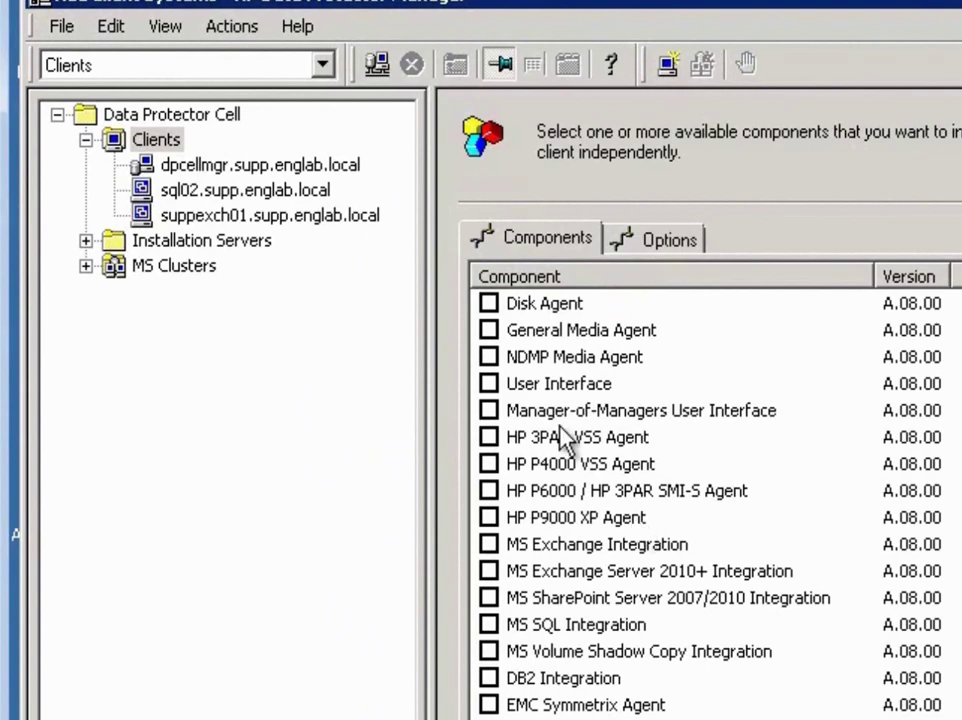
# Install the Disk Agent, General Media Agent and StoreOnce Software Deduplication components on the afileserver client and close the session message.
pyautogui.click(489, 303)
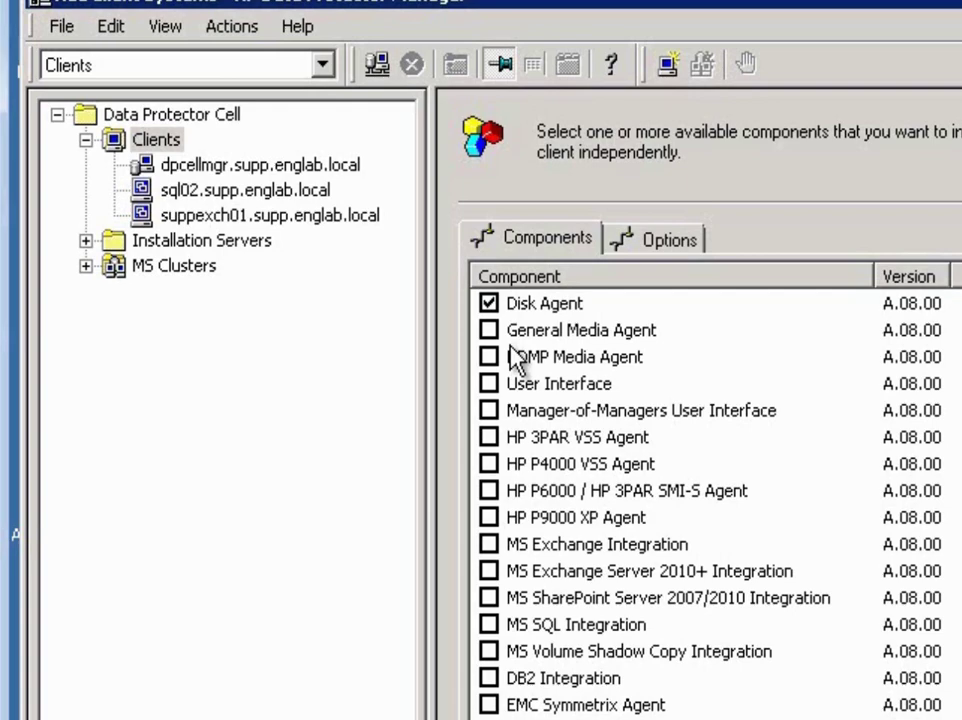
pyautogui.click(489, 331)
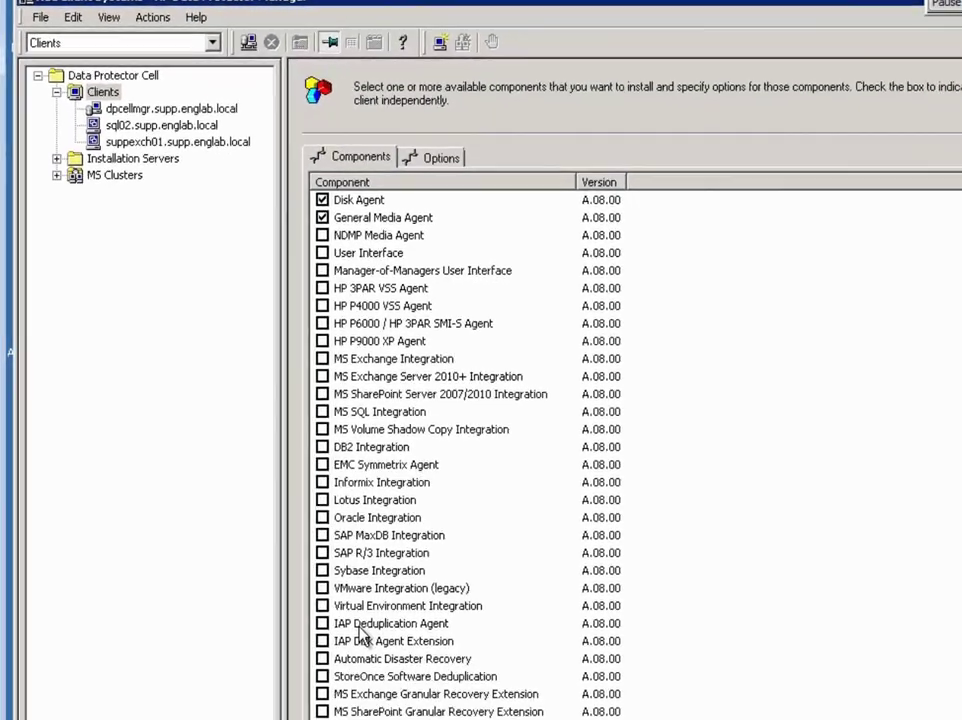
pyautogui.click(298, 624)
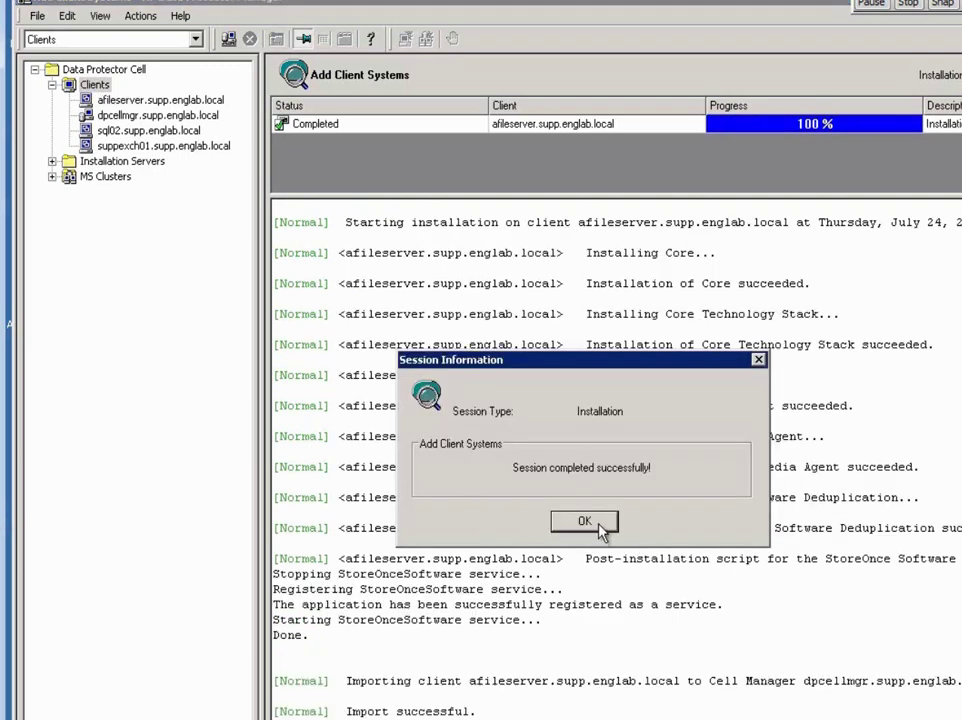
pyautogui.click(598, 523)
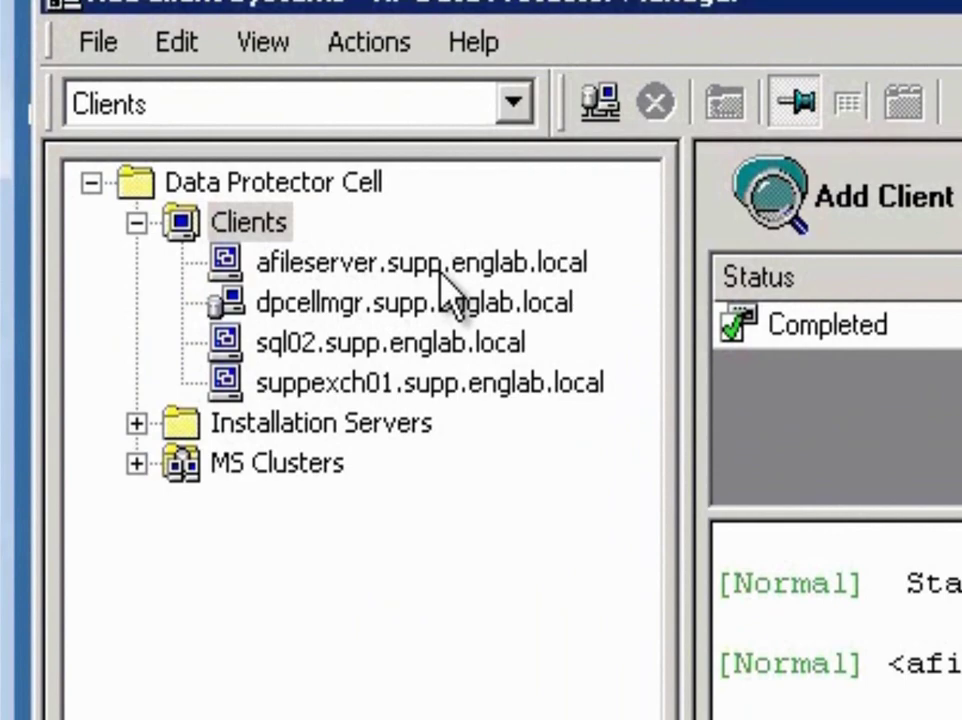
# In the Backup context, create a filesystem backup from the Blank Filesystem Backup template with source-side deduplication enabled.
pyautogui.click(512, 103)
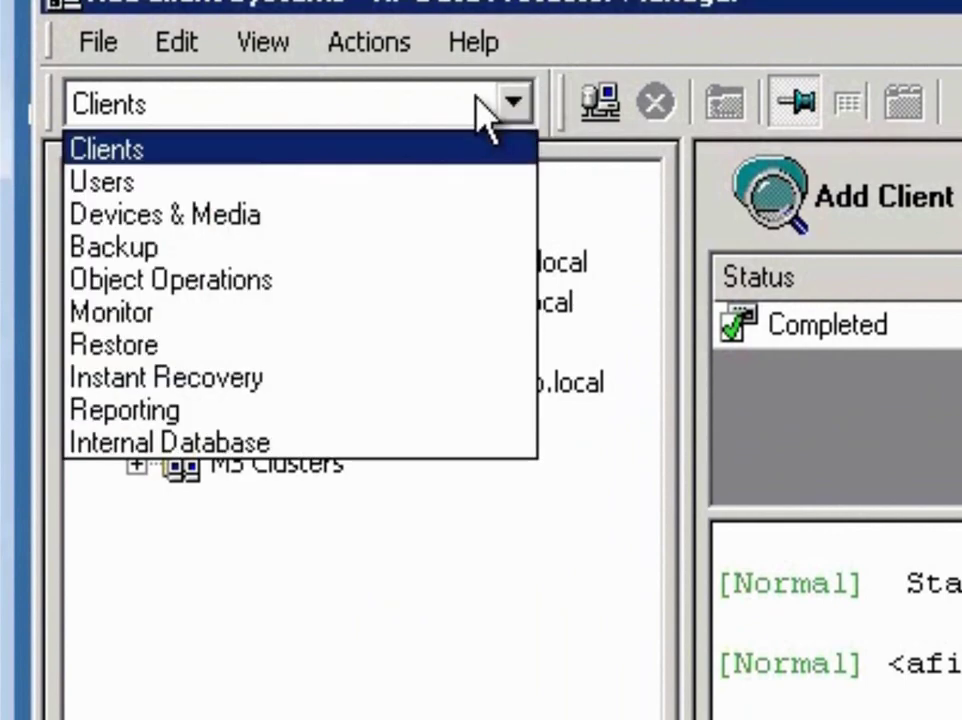
pyautogui.click(138, 258)
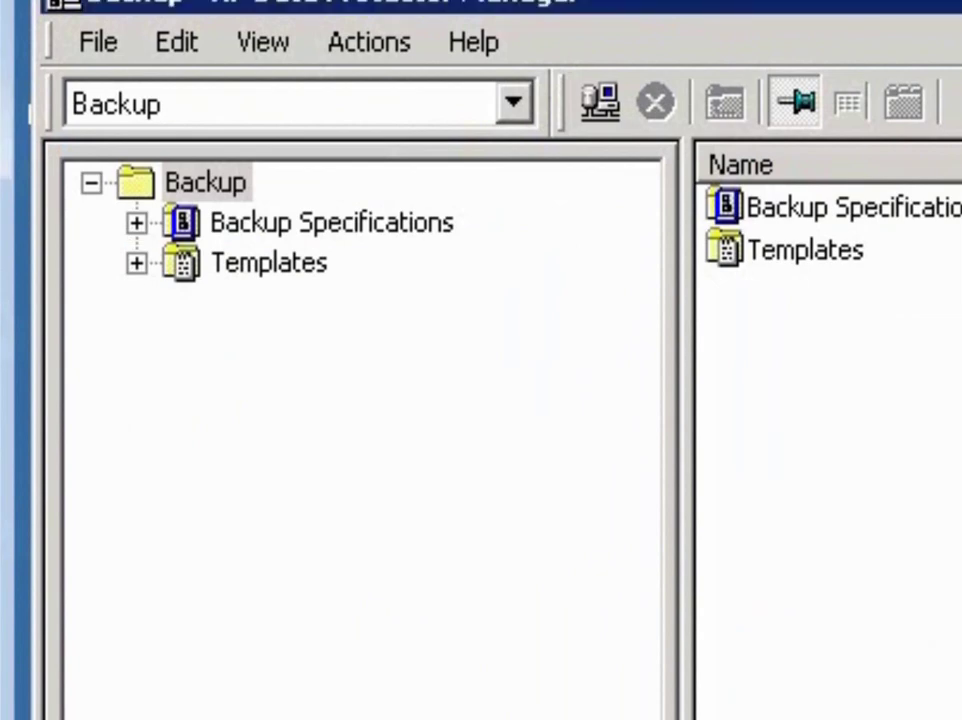
pyautogui.click(136, 222)
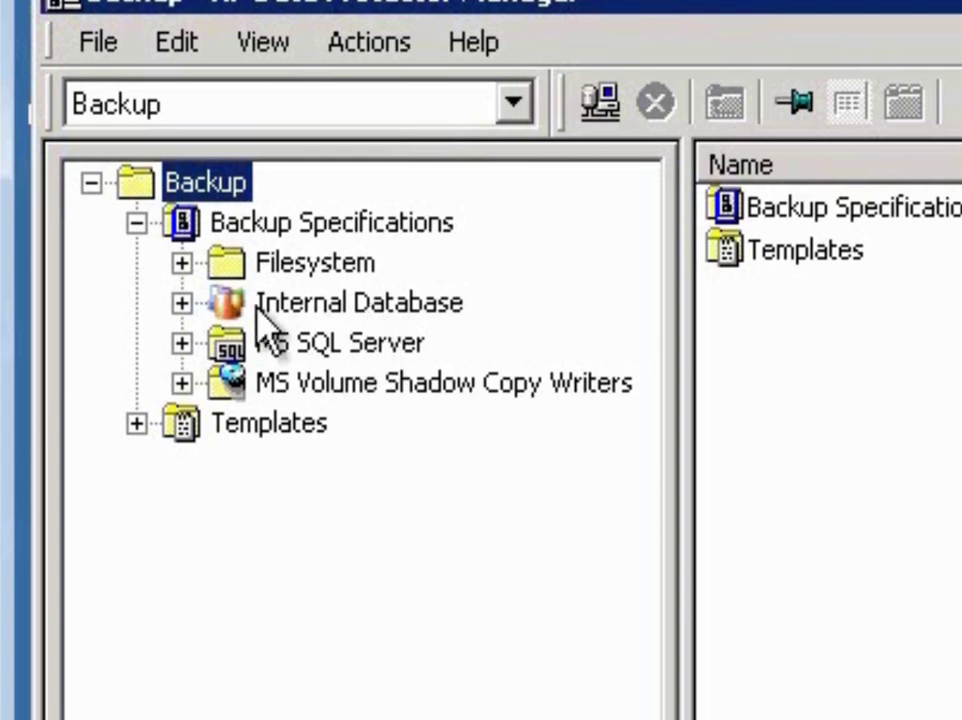
pyautogui.click(181, 262)
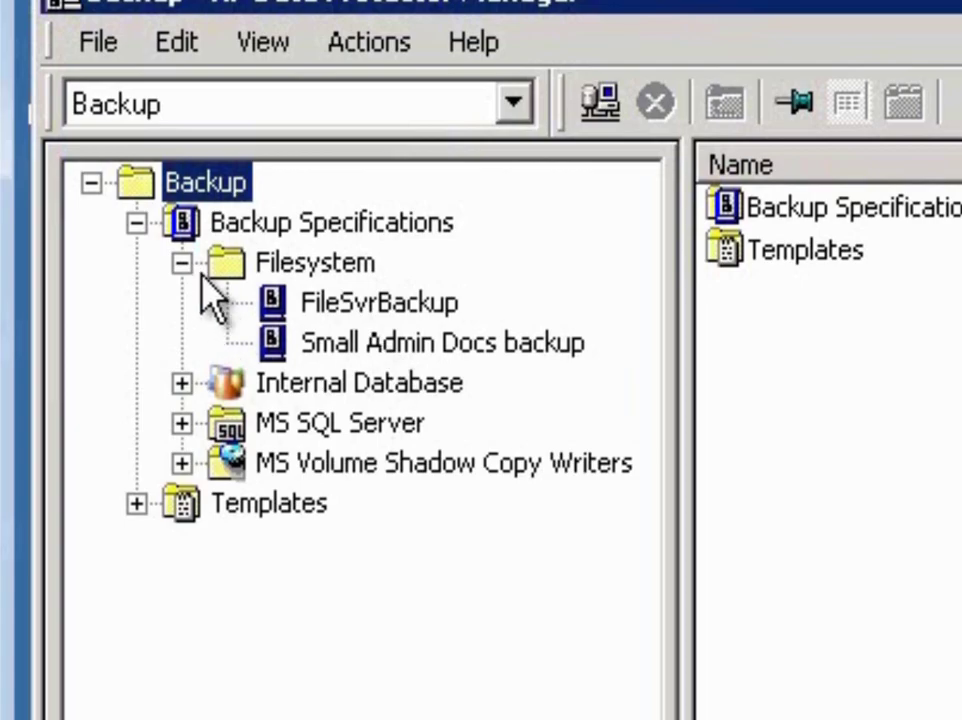
pyautogui.rightClick(330, 266)
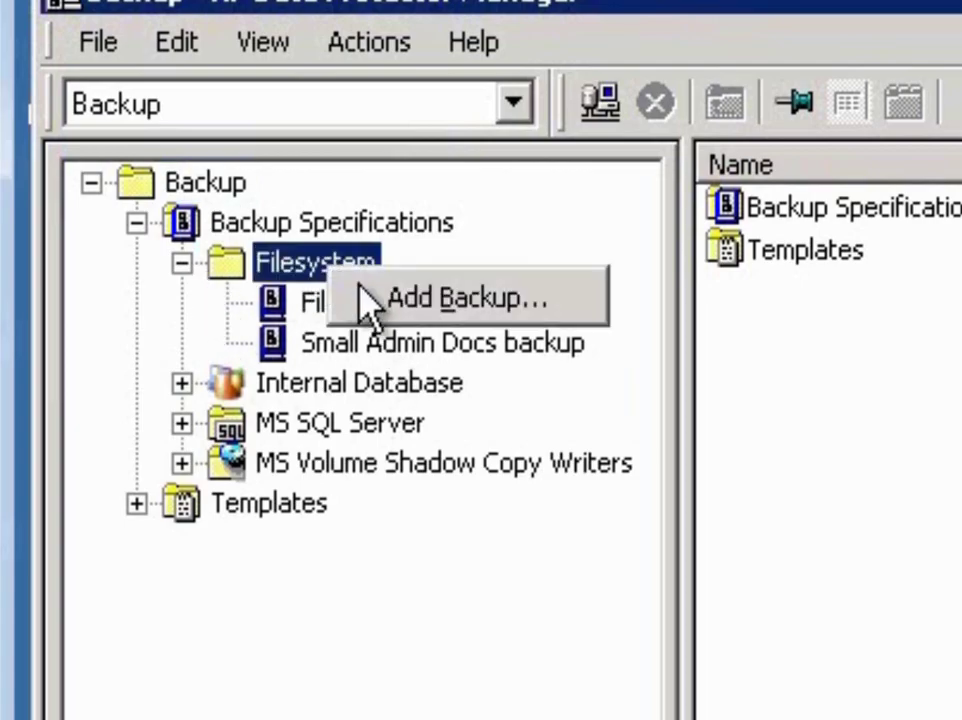
pyautogui.click(477, 306)
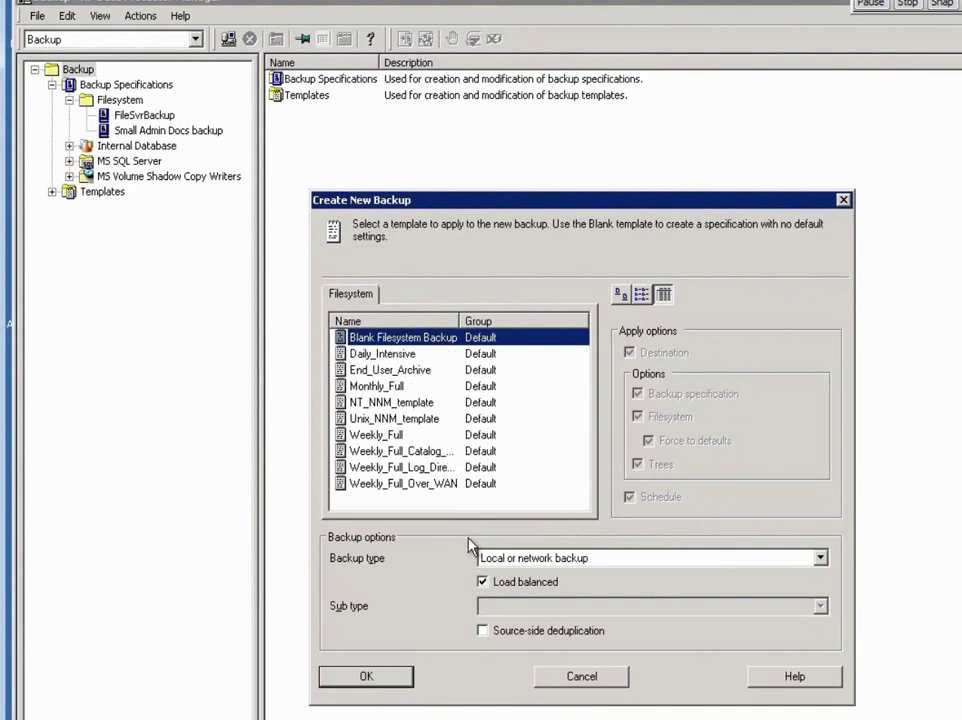
pyautogui.click(483, 632)
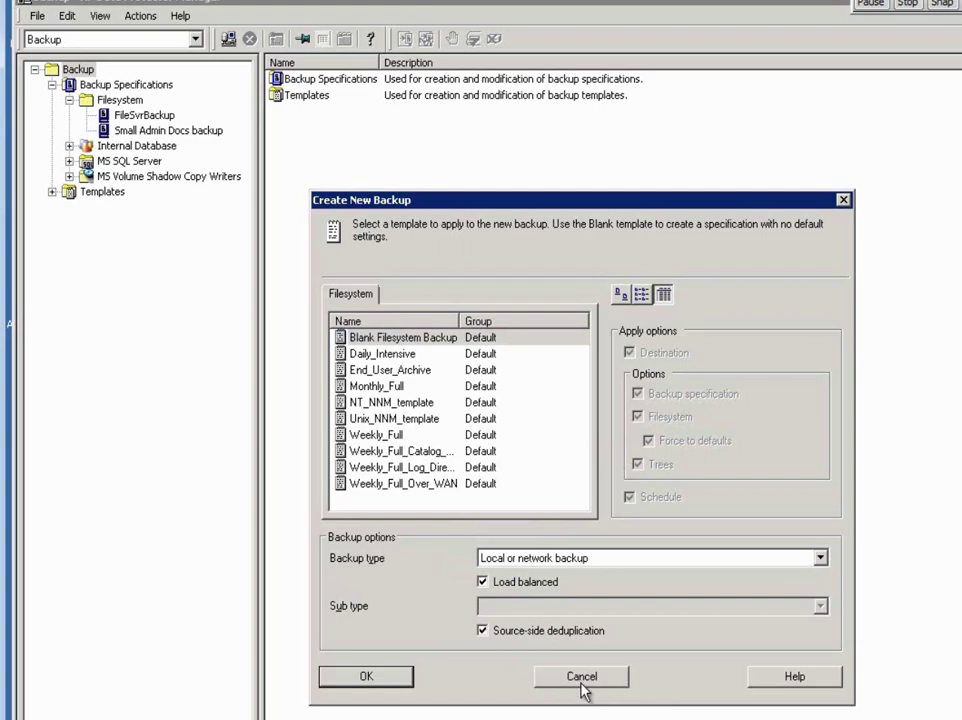
pyautogui.click(405, 679)
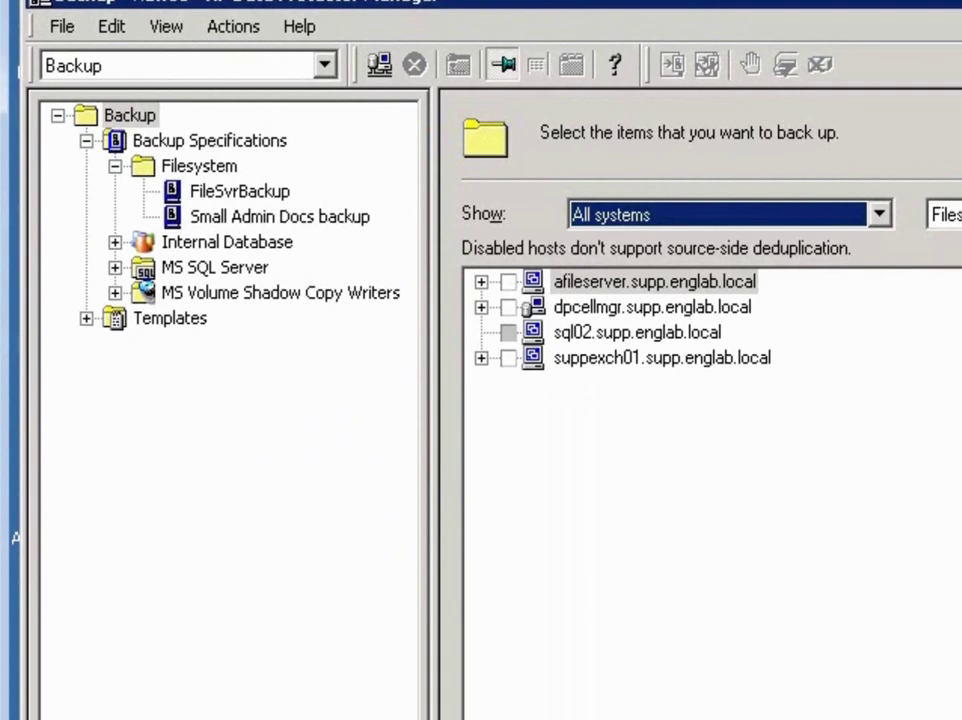
# Choose the Administrator's Documents folder under C:\Users on afileserver.supp.englab.local as the backup source.
pyautogui.click(481, 283)
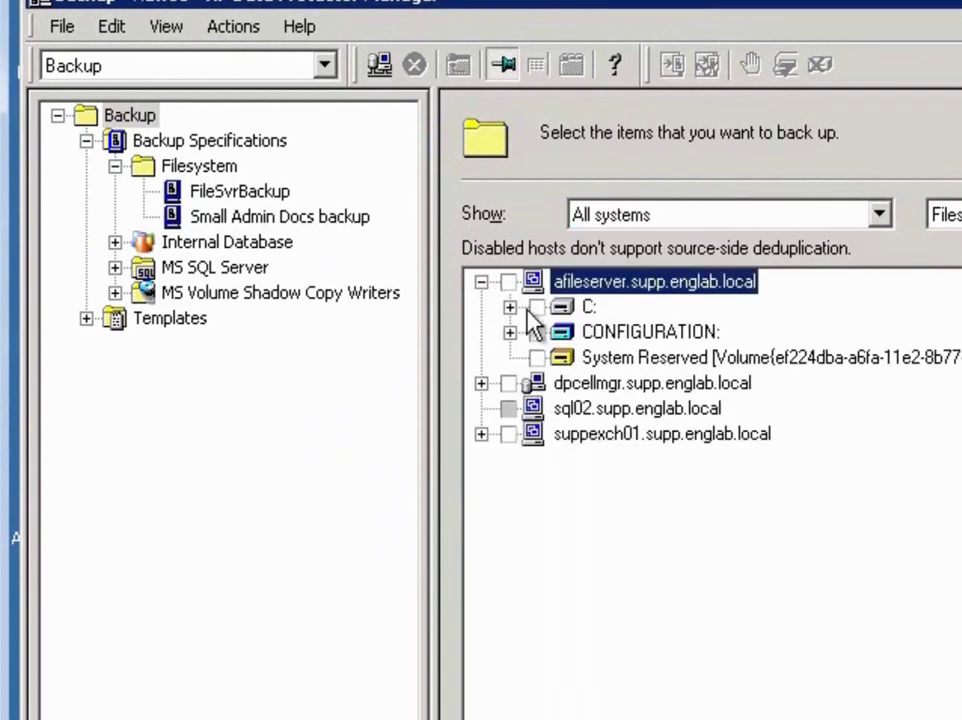
pyautogui.click(510, 307)
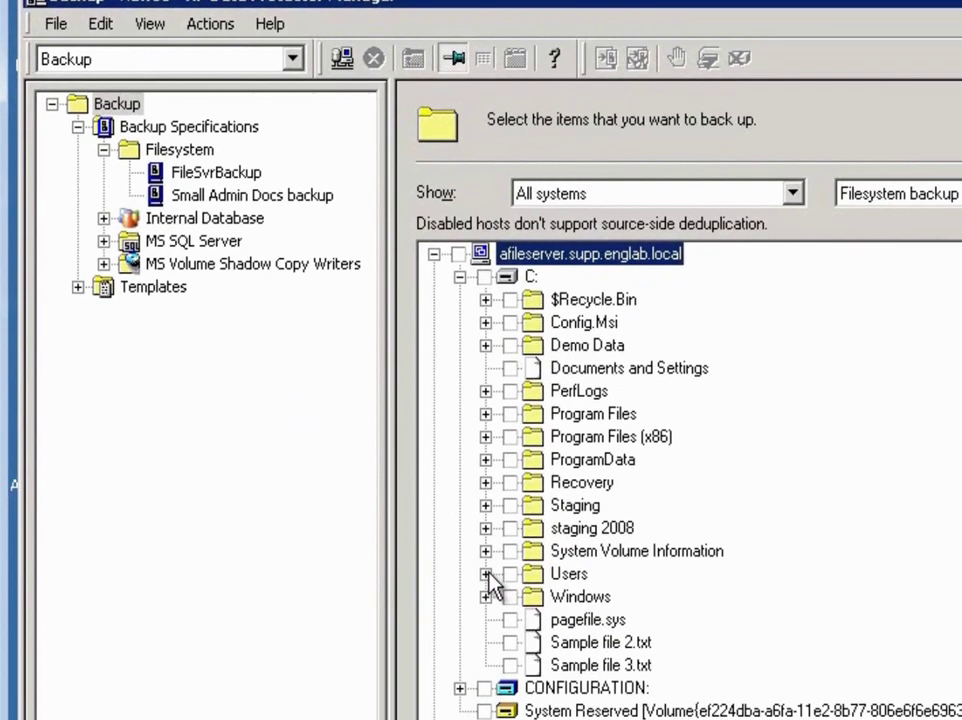
pyautogui.click(538, 636)
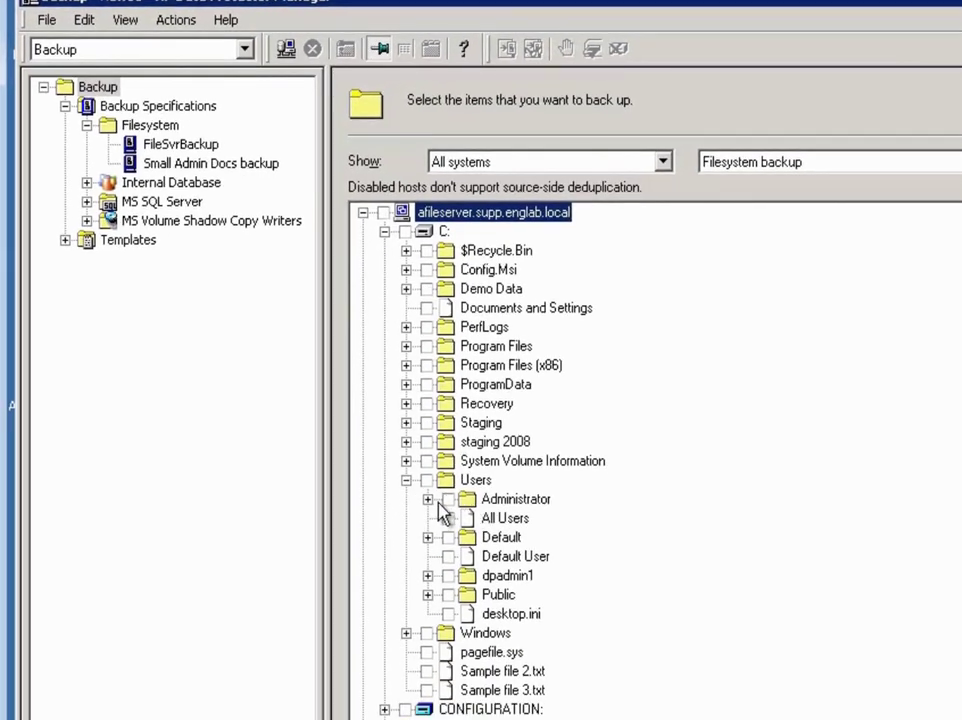
pyautogui.click(428, 499)
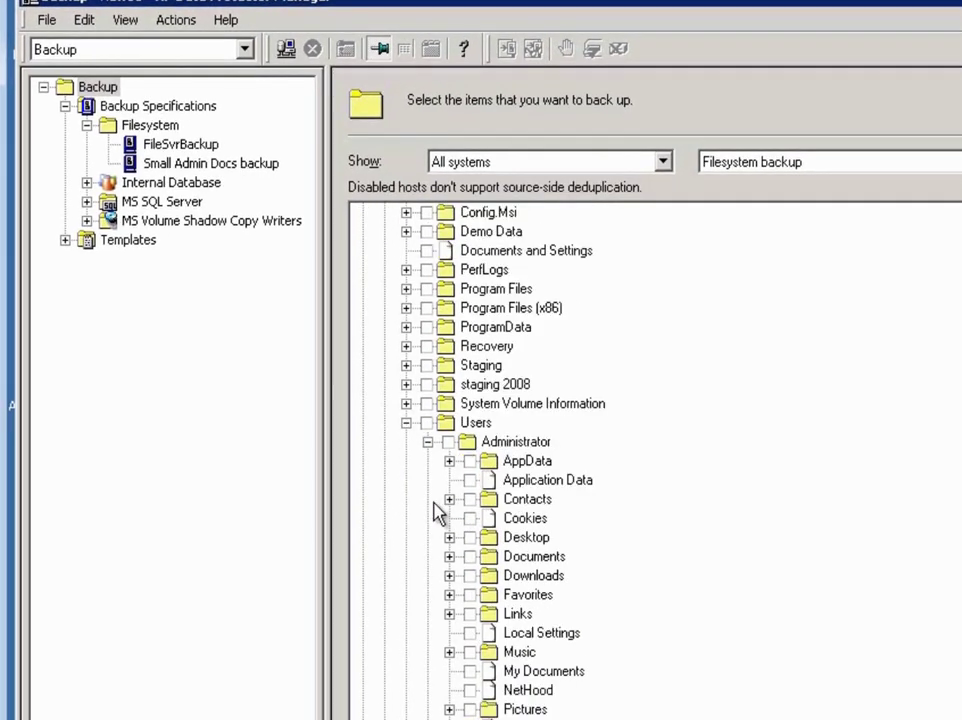
pyautogui.click(470, 557)
pyautogui.press('Return')
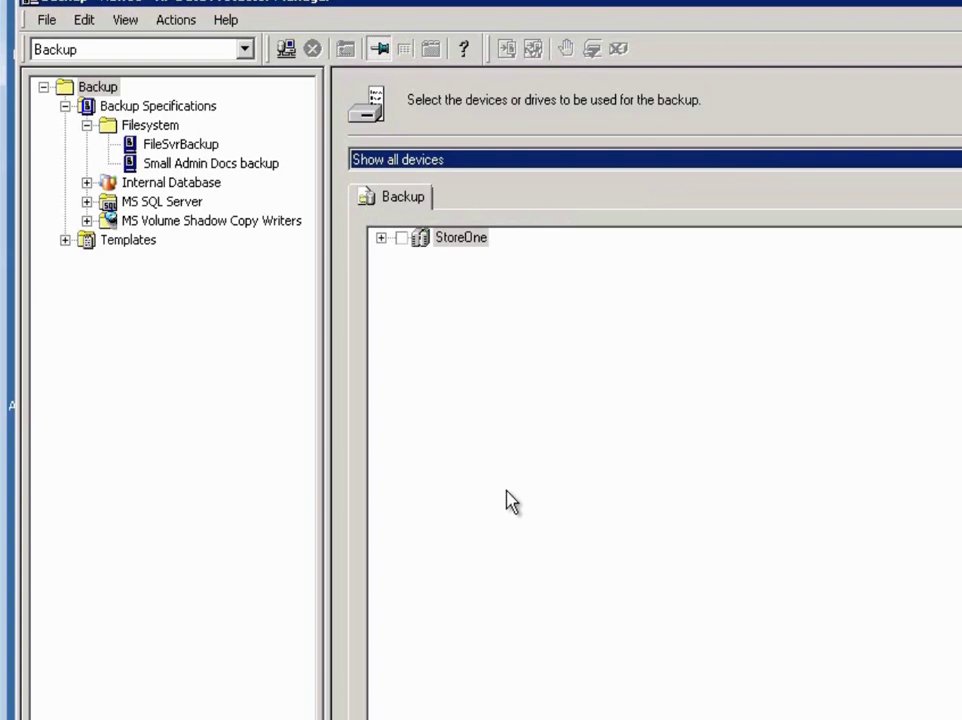
# Choose StoreOne as the backup device and continue to the backup options.
pyautogui.click(406, 241)
pyautogui.click(401, 238)
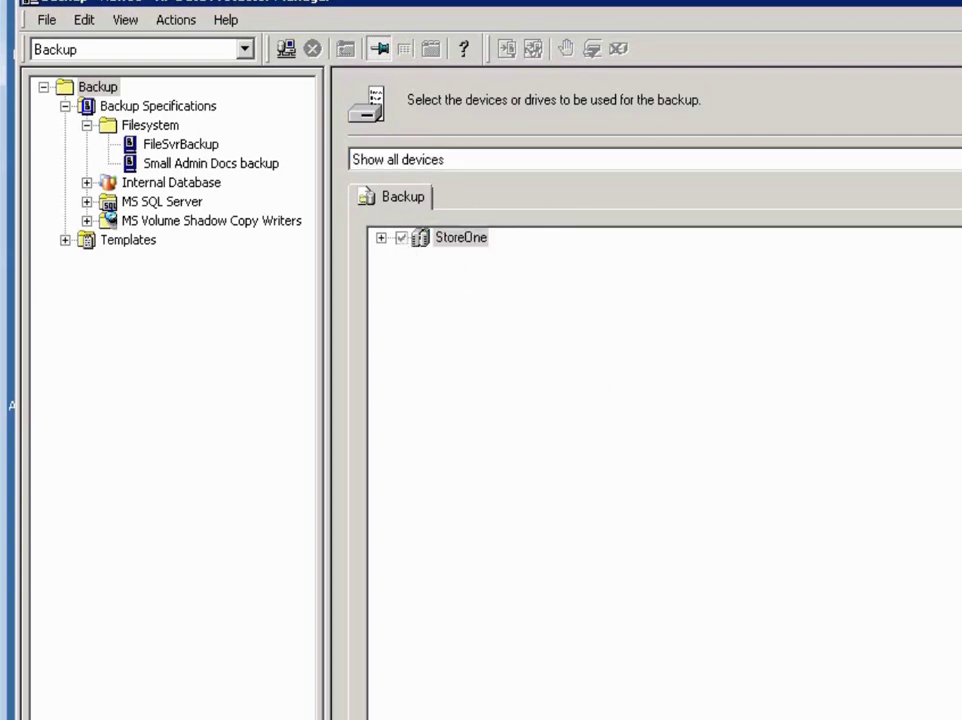
pyautogui.click(623, 716)
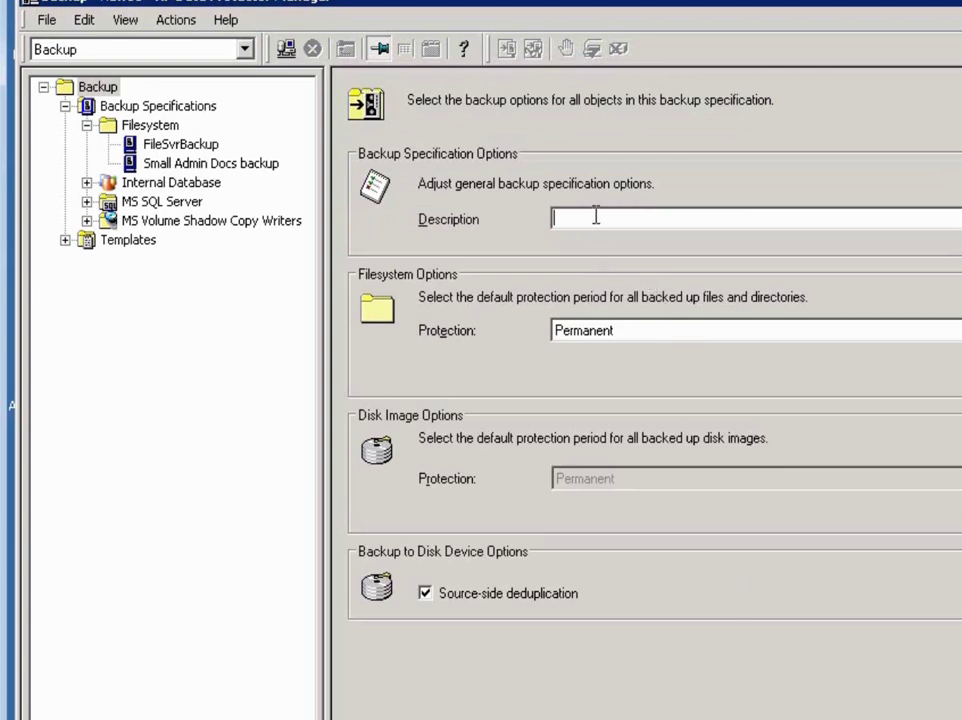
# Give the backup specification the description "sample", set filesystem protection to 3 days, and continue to scheduling.
pyautogui.write('sample')
pyautogui.click(600, 330)
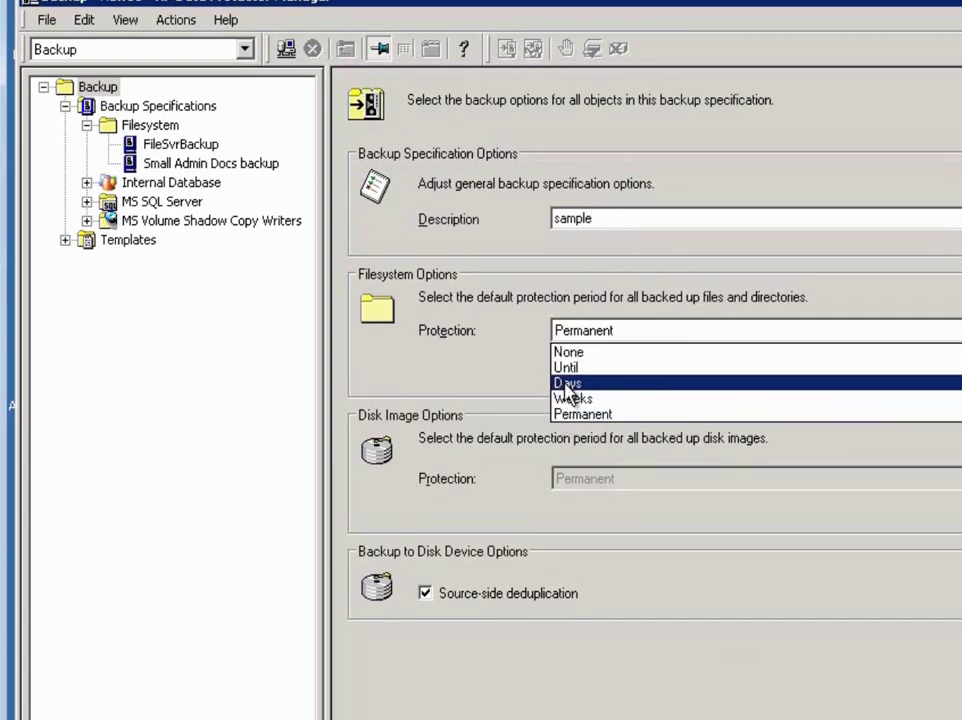
pyautogui.click(566, 383)
pyautogui.press('Tab')
pyautogui.write('3')
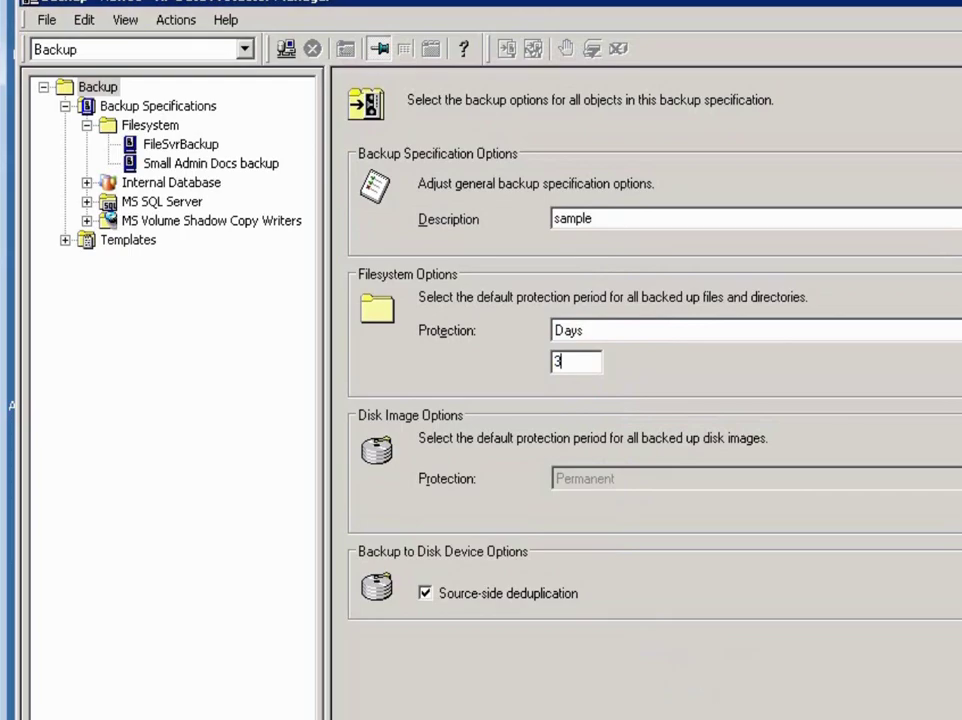
pyautogui.click(600, 712)
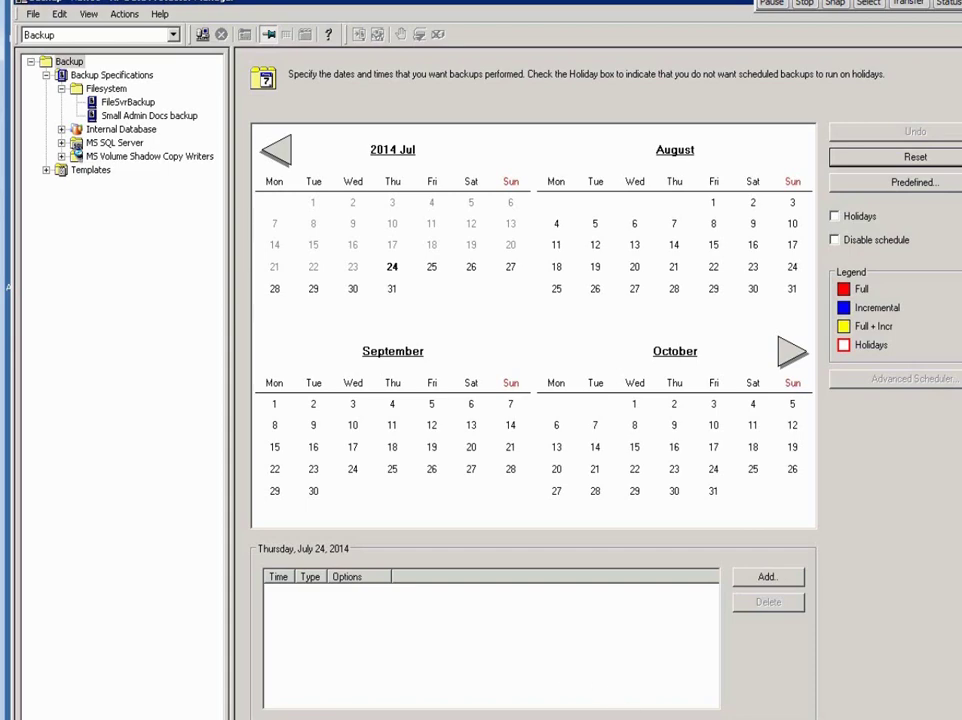
# Leave the schedule empty, accept the summary, and run a full interactive backup with high network load, closing the session message.
pyautogui.hotkey('alt', 'n')
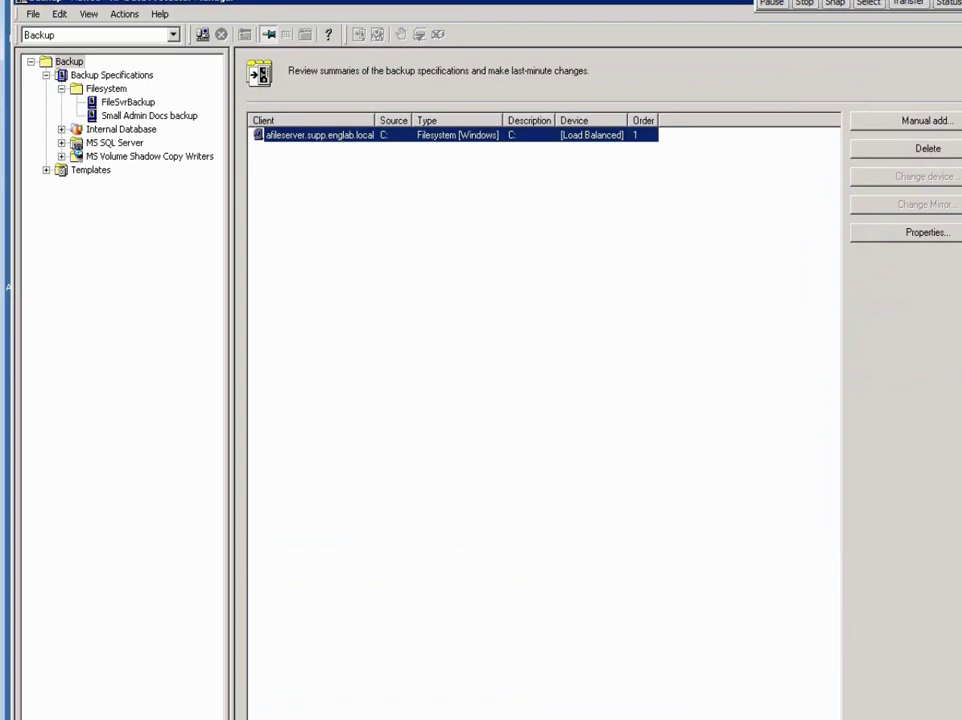
pyautogui.hotkey('alt', 'n')
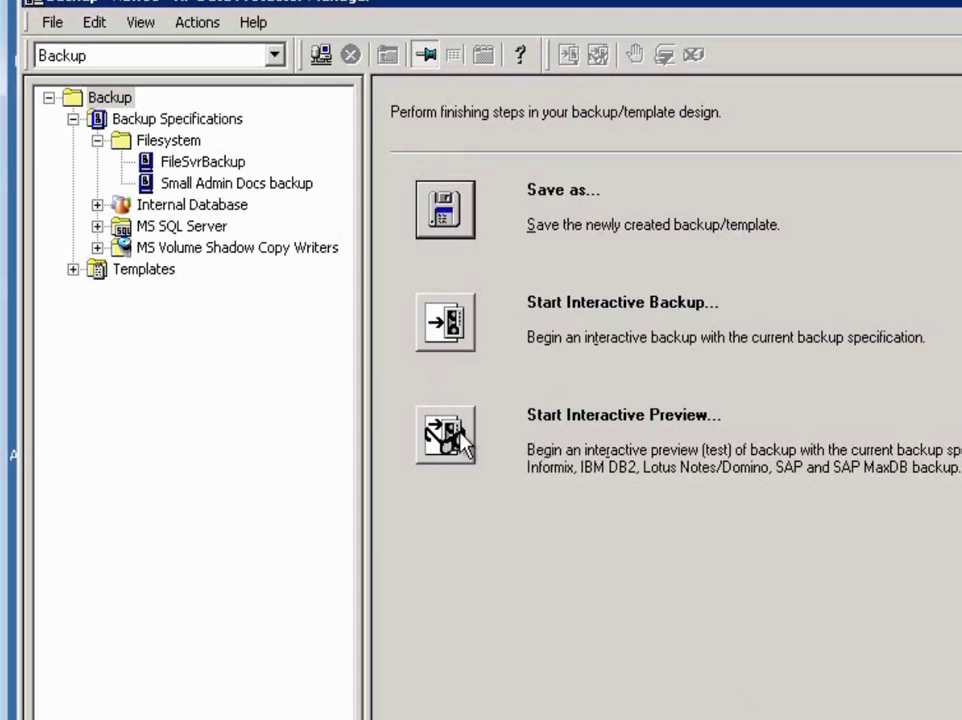
pyautogui.click(455, 335)
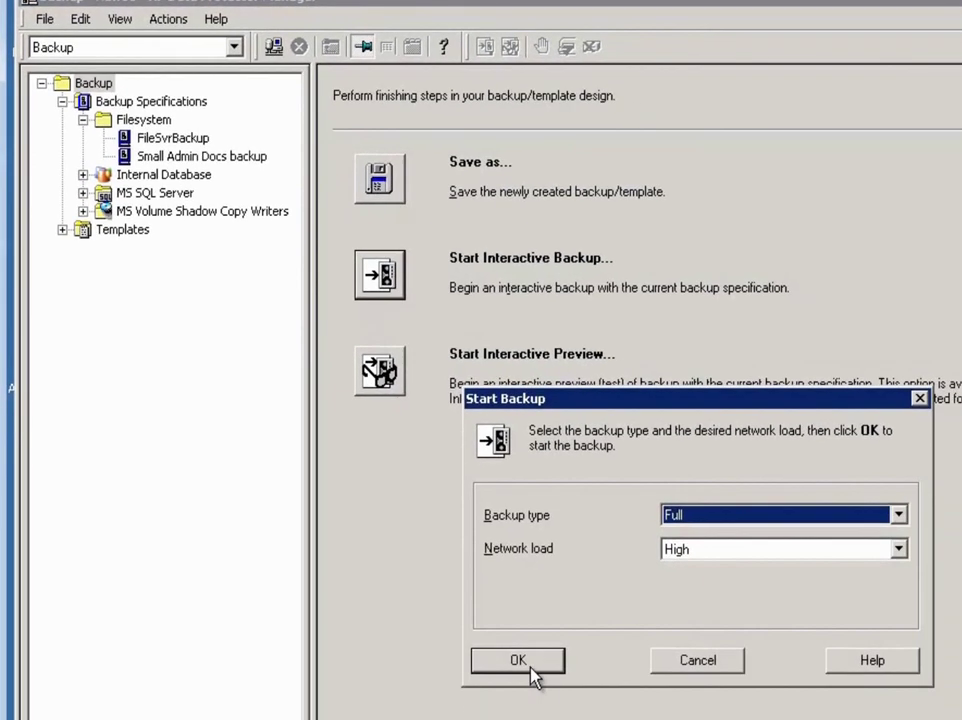
pyautogui.click(531, 668)
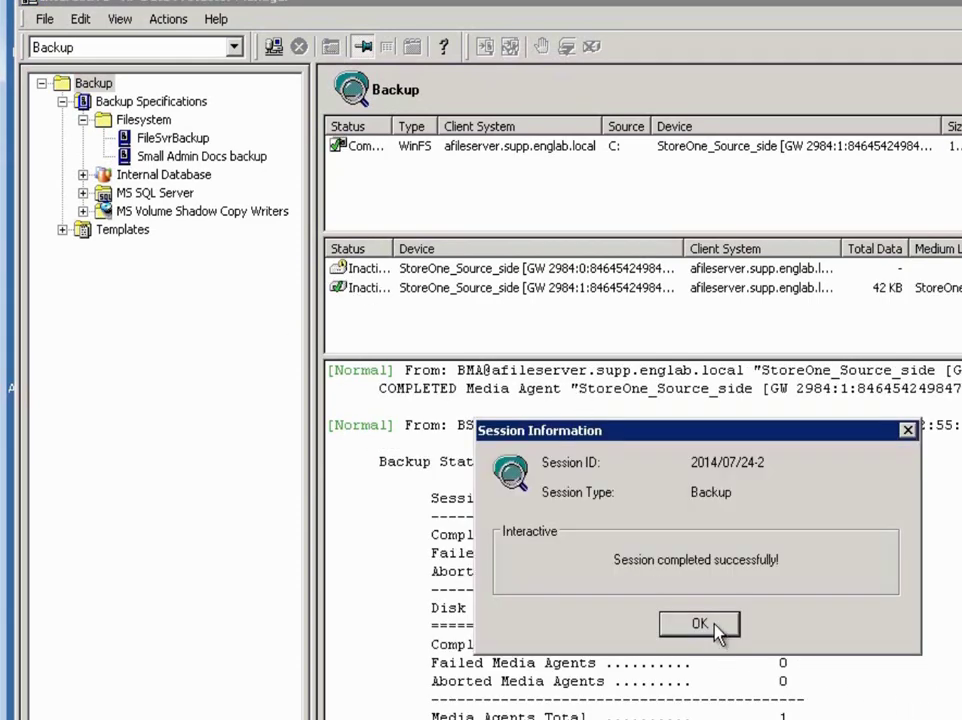
pyautogui.click(712, 627)
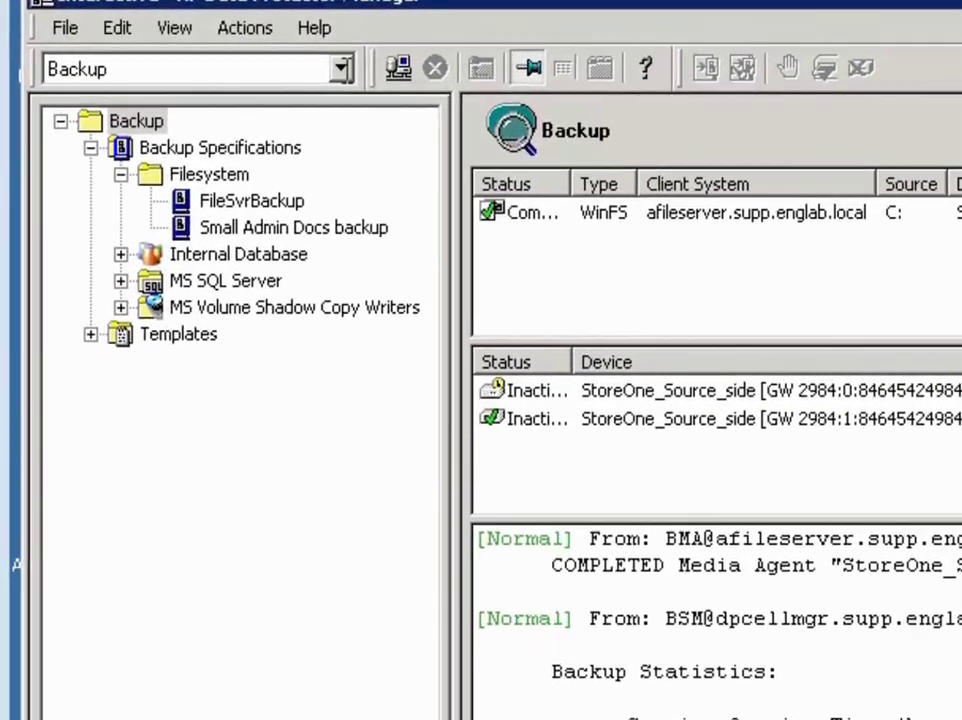
# Switch to the Restore context and open the C: filesystem object of afileserver.supp.englab.local for restore.
pyautogui.click(341, 69)
pyautogui.click(90, 237)
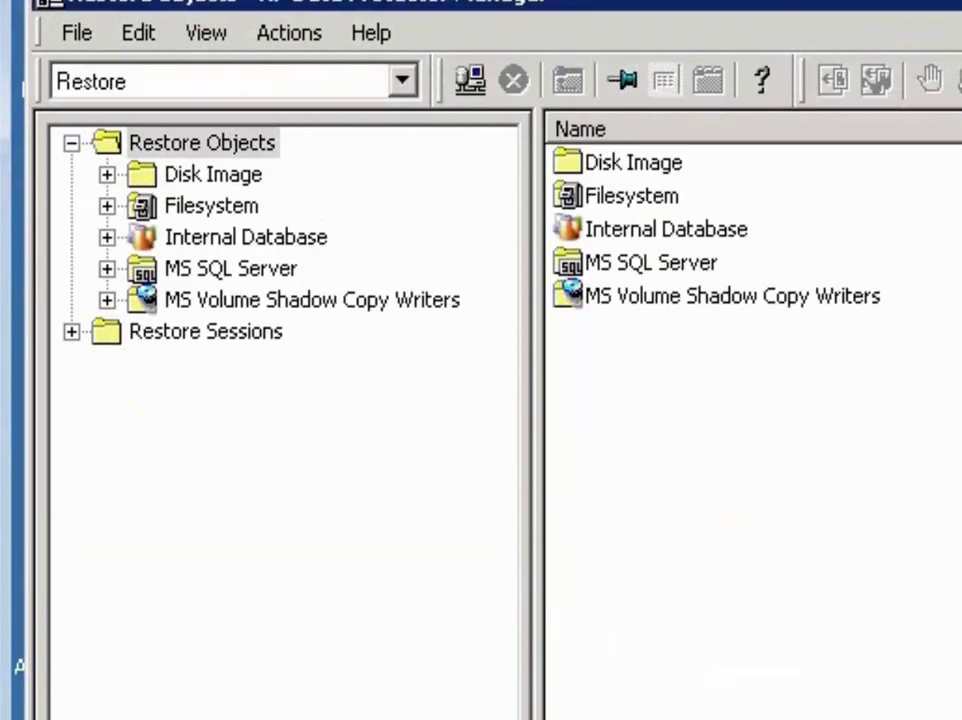
pyautogui.click(107, 206)
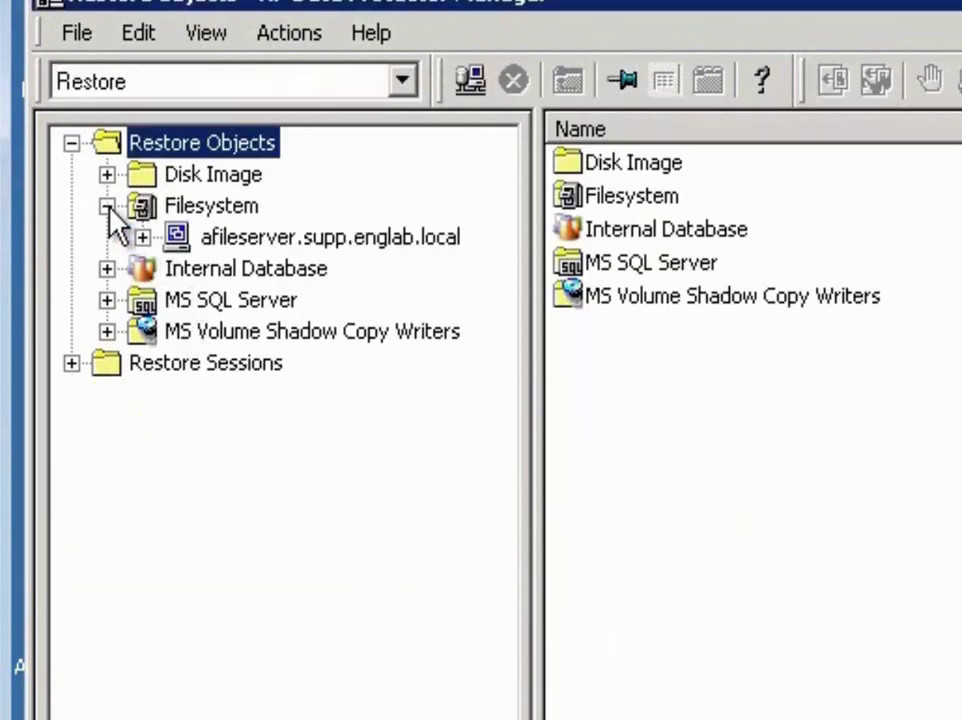
pyautogui.doubleClick(232, 240)
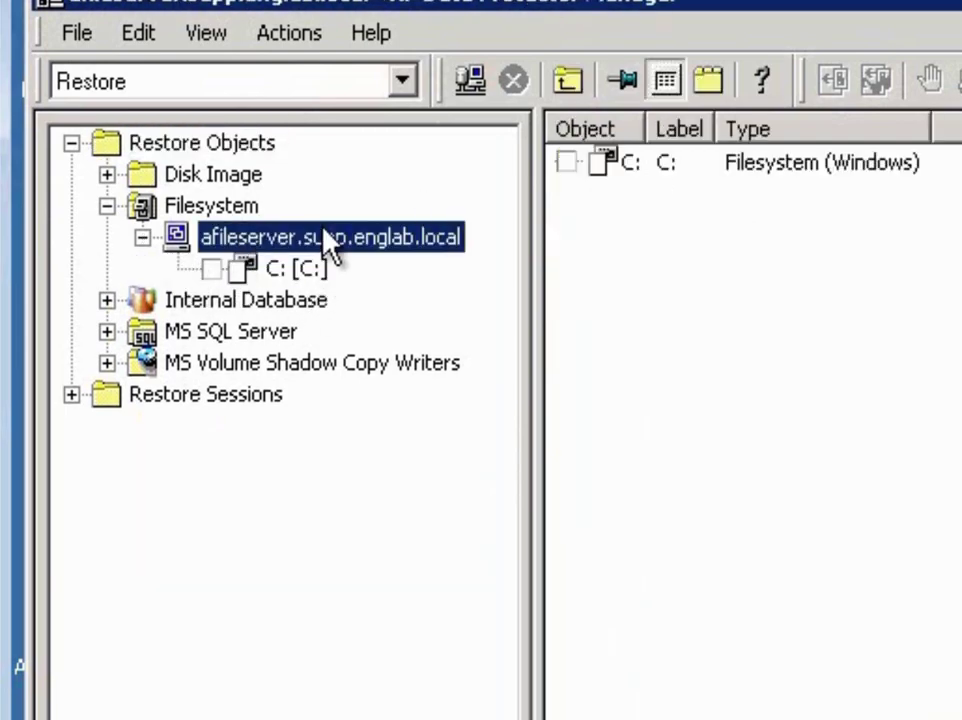
pyautogui.click(250, 272)
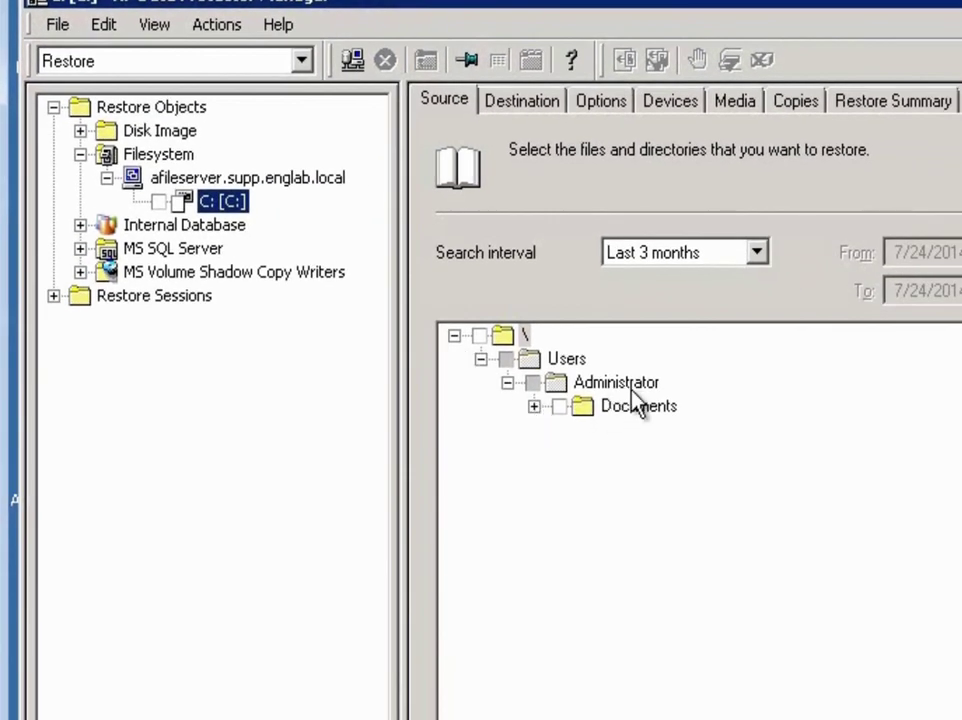
# Mark Sample file 1.txt and Sample file 2.txt in the Administrator's Documents folder for restore.
pyautogui.click(534, 407)
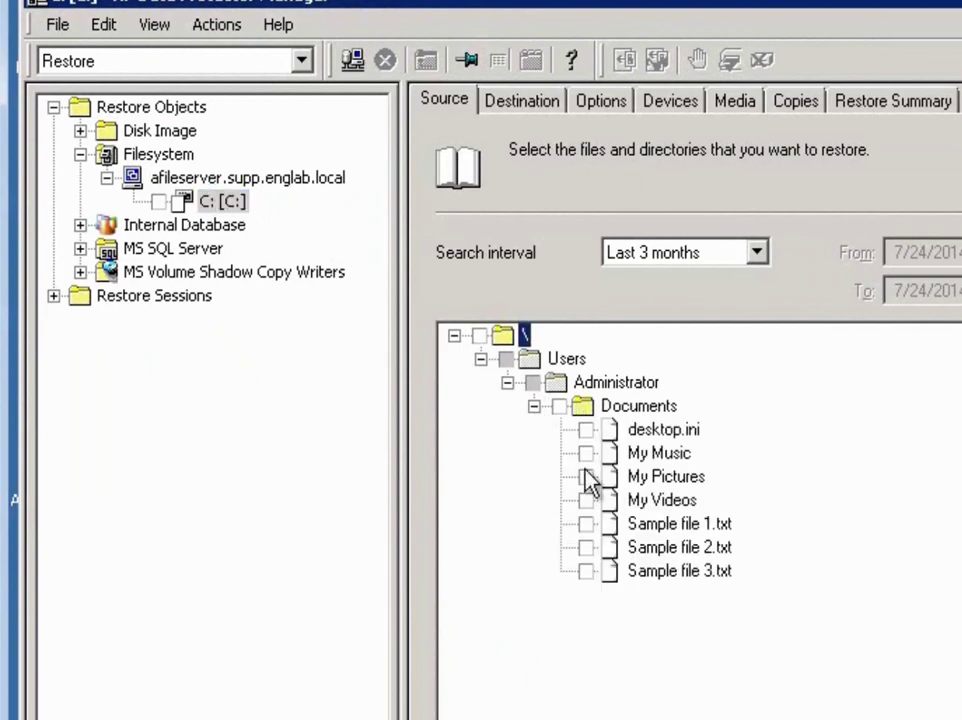
pyautogui.click(586, 525)
pyautogui.click(585, 547)
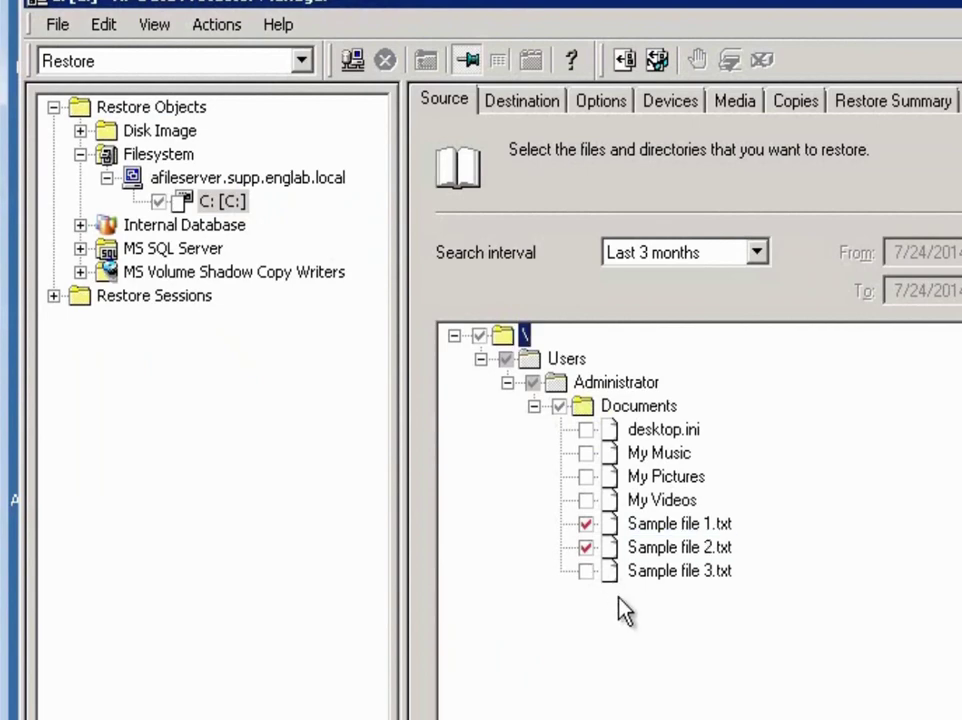
pyautogui.rightClick(644, 530)
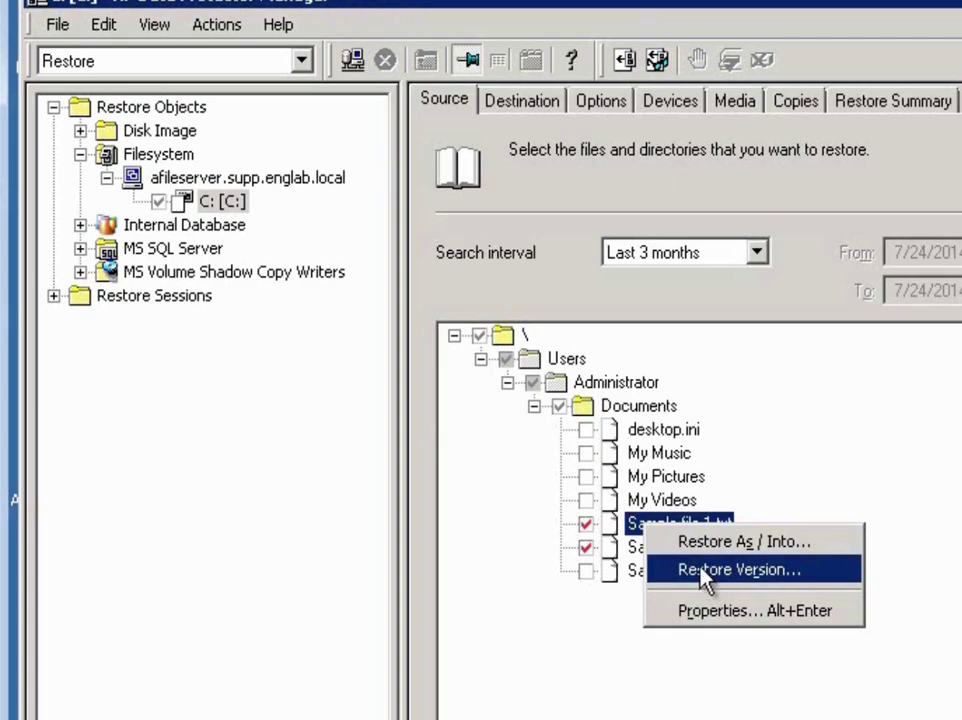
pyautogui.click(524, 336)
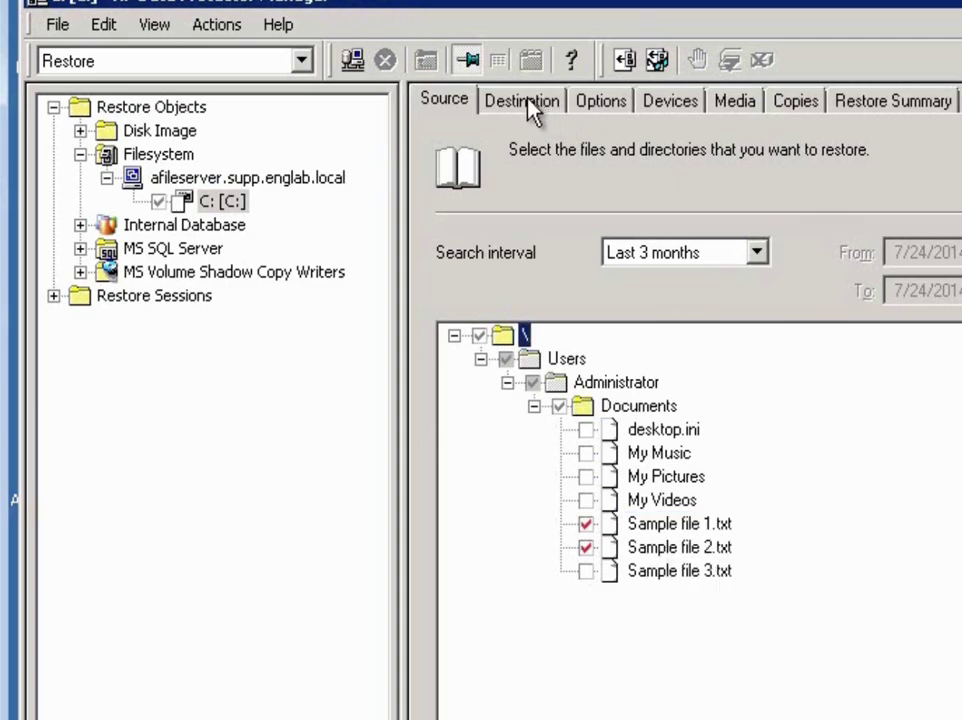
# Review the restore destination and devices without changing them, run the restore session, and close the session message.
pyautogui.click(527, 100)
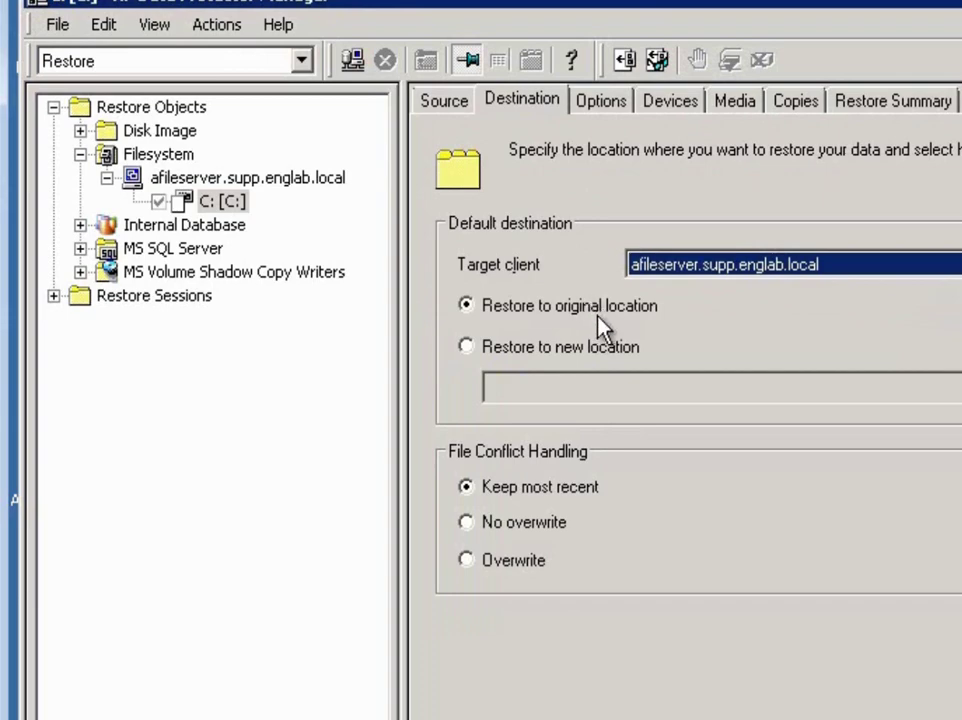
pyautogui.click(678, 104)
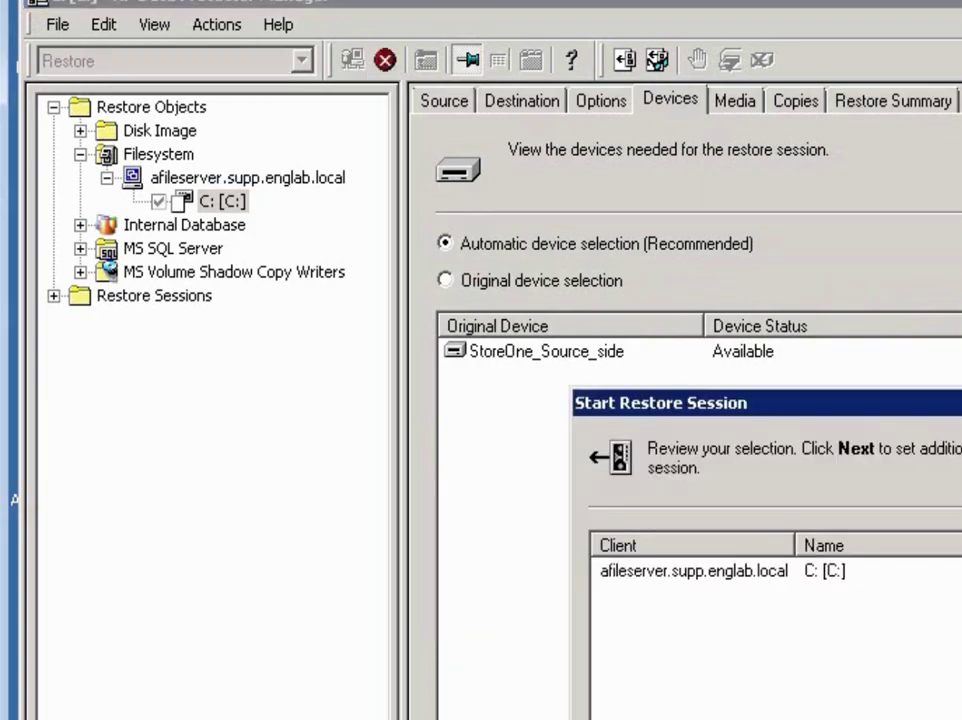
pyautogui.press('Return')
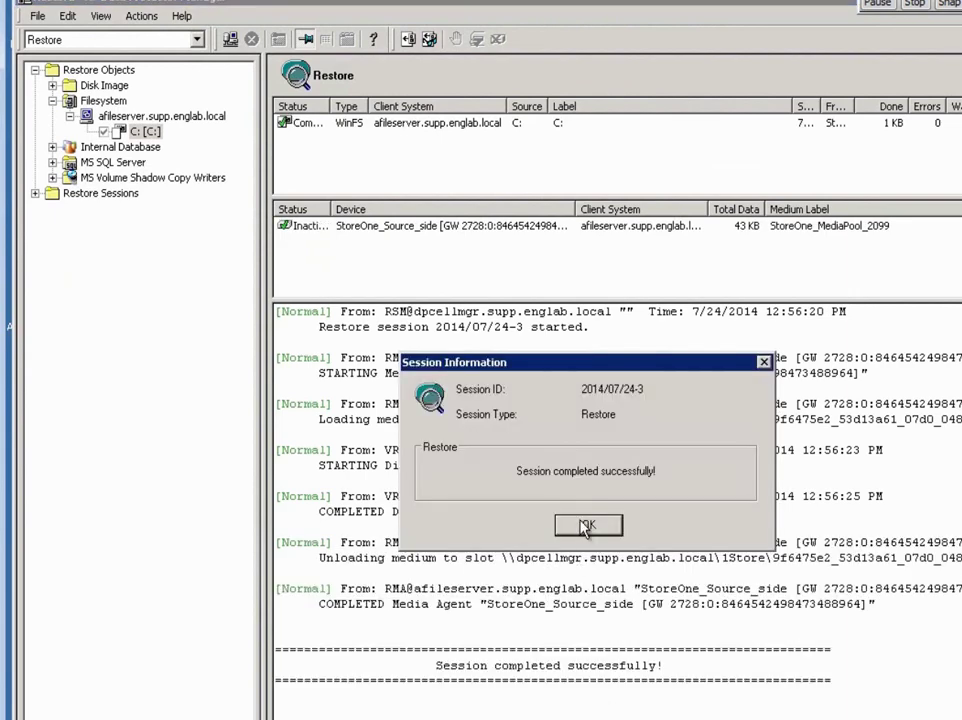
pyautogui.click(580, 522)
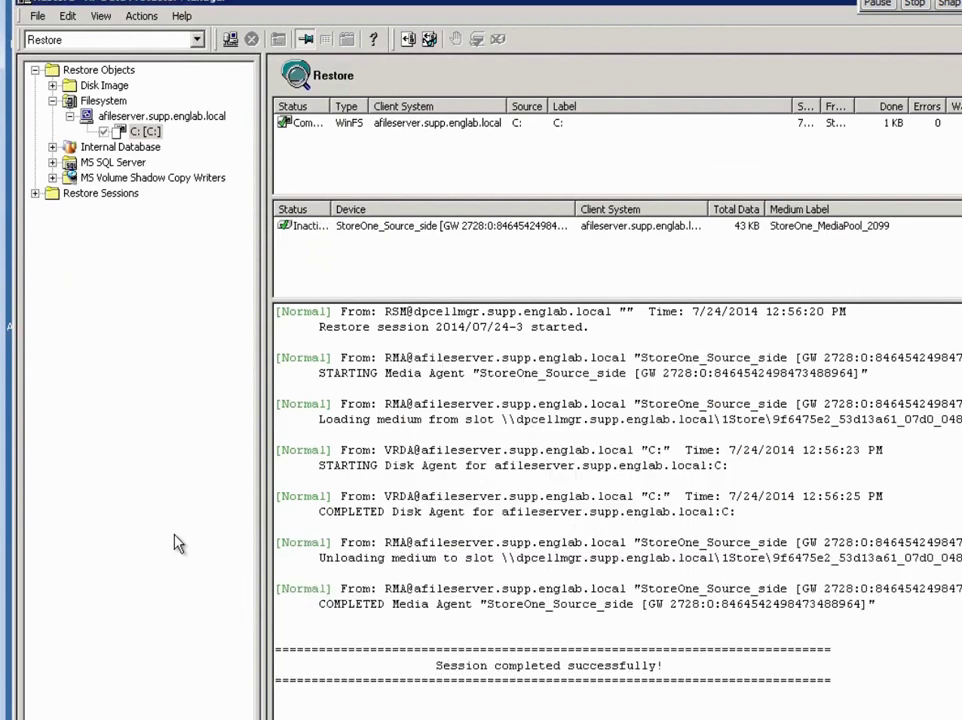